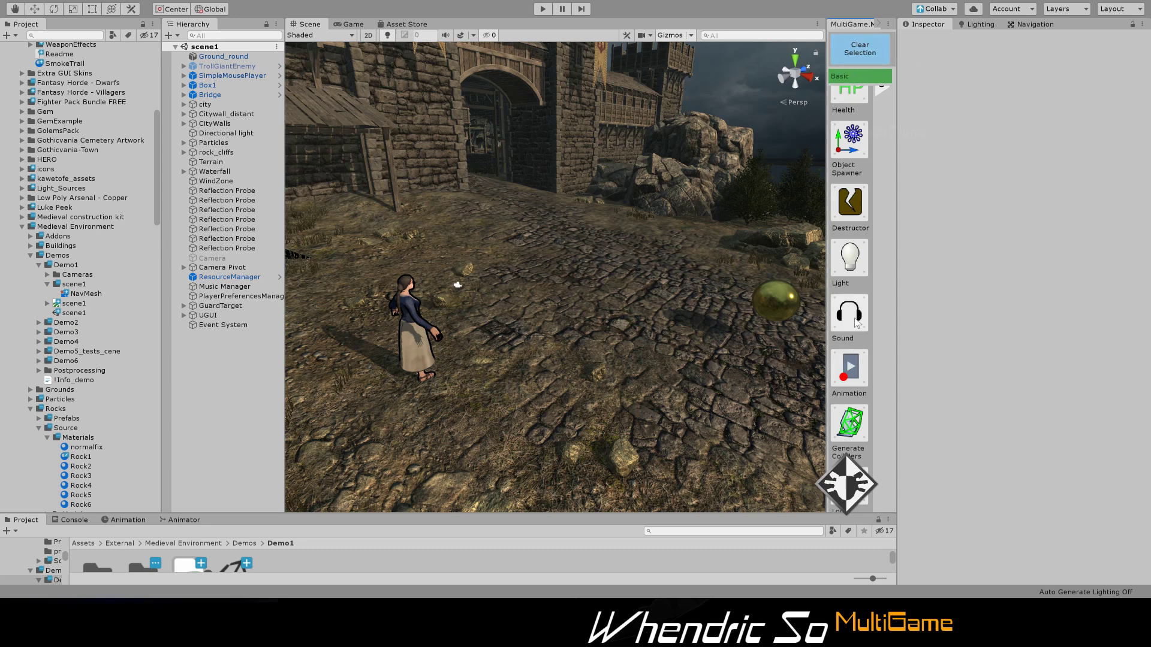
- Create a MultiGame Sound object in the scene and set its Audio Source Spatial Blend to 1
click(855, 323)
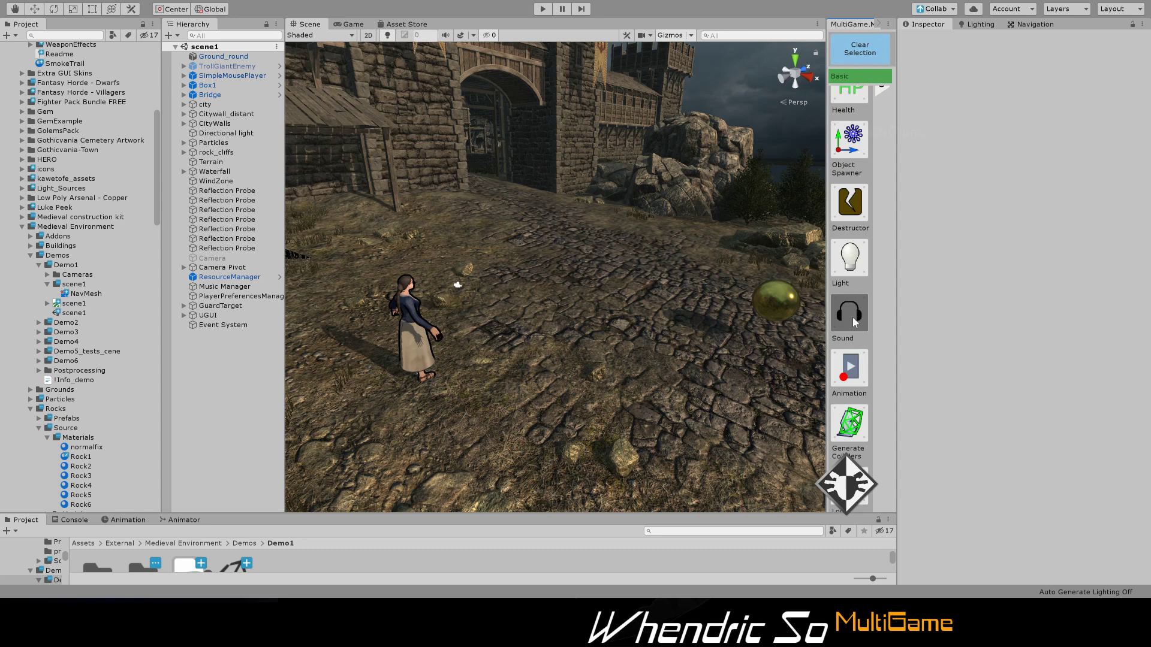
scroll(864, 180, up, 9)
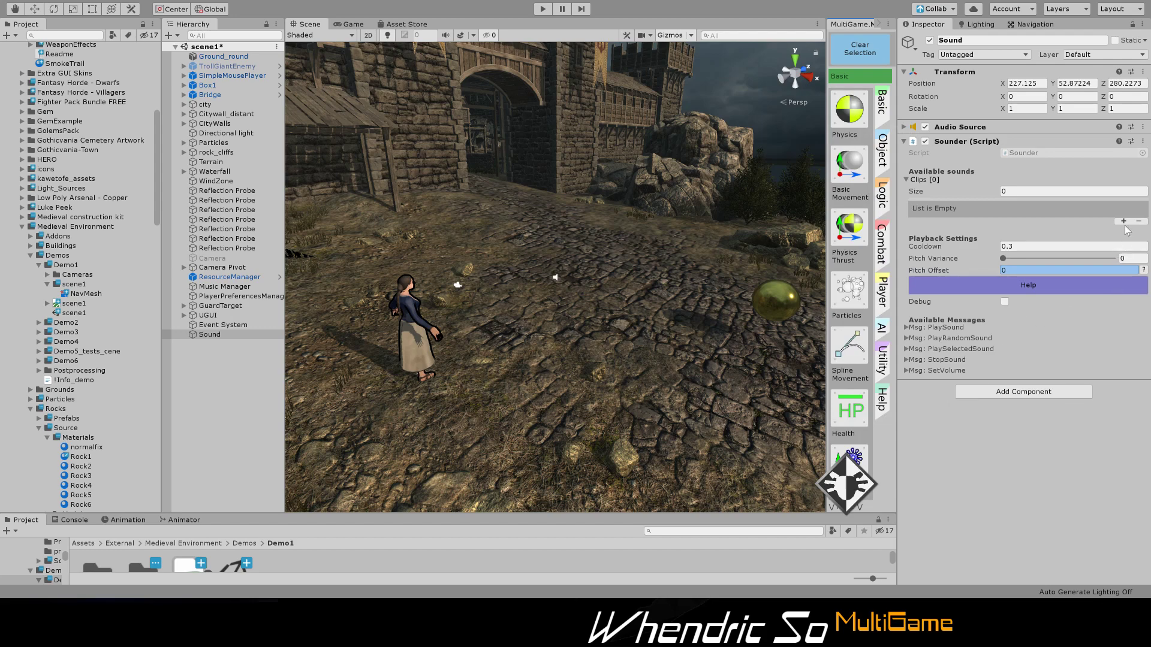
click(974, 126)
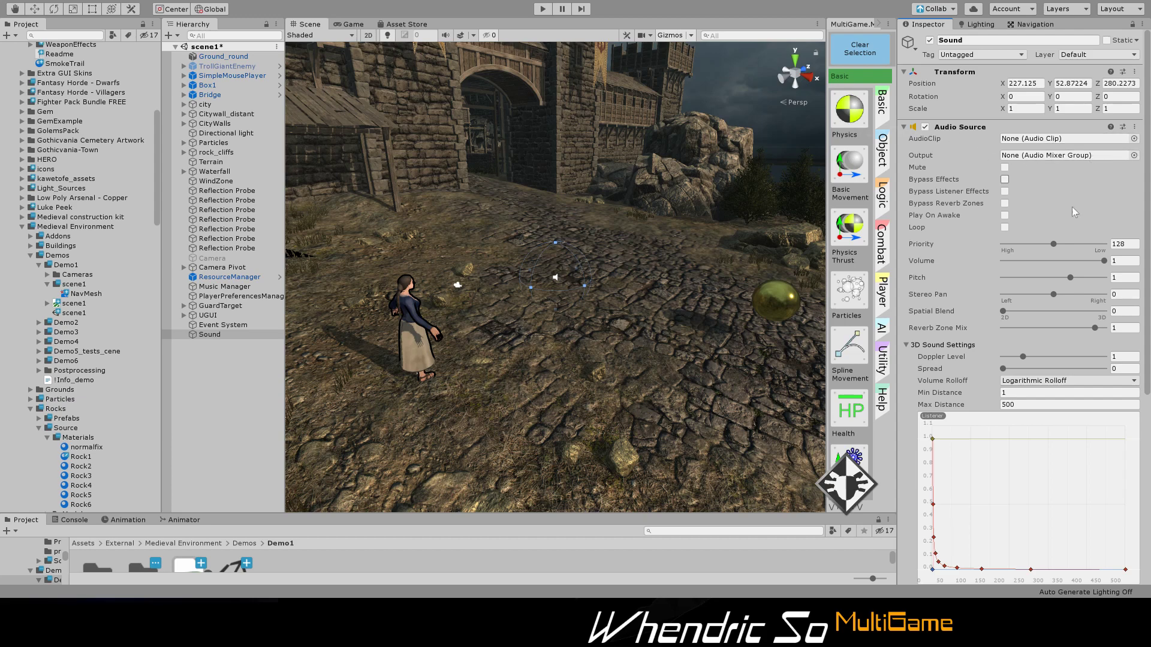
drag(1002, 311, 1105, 311)
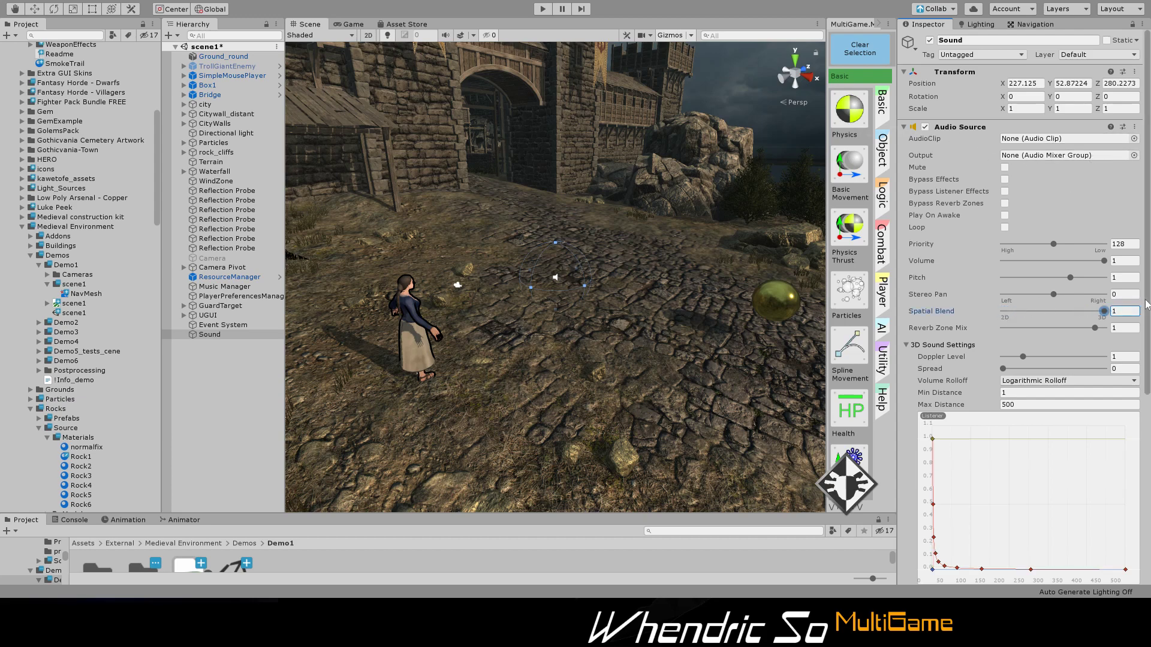
click(993, 124)
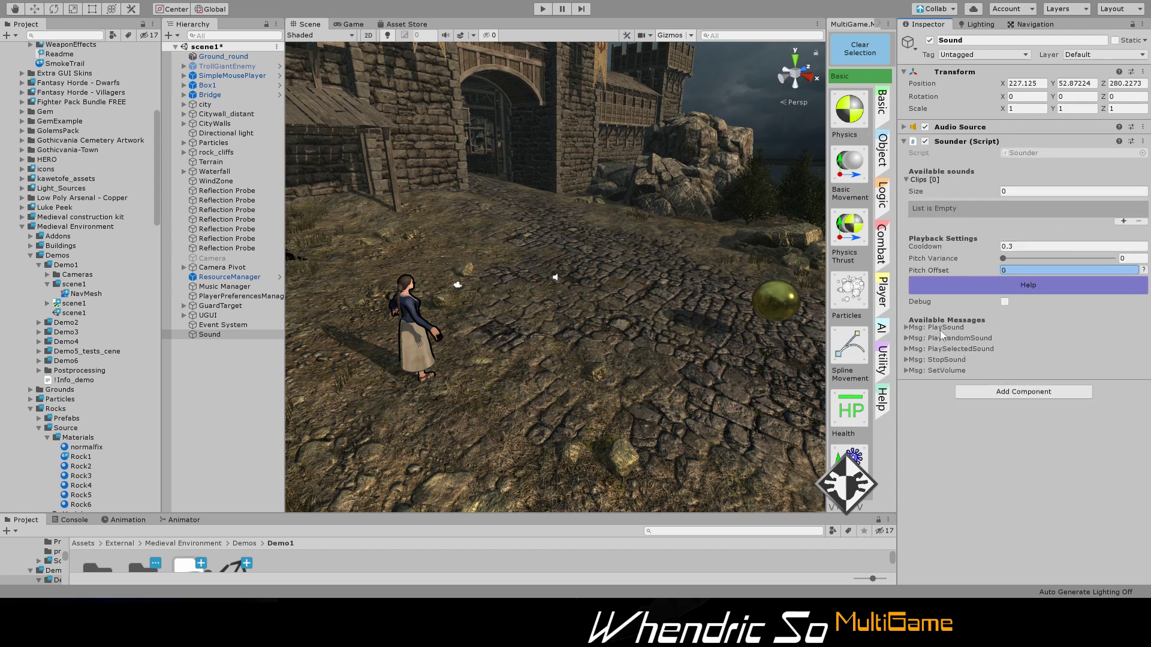
- Add two clips to the Sounder's list: Female_BattleStart_01_Karen as Element 0 and Male_Laughter_01_Jamaal6 as Element 1
click(1124, 221)
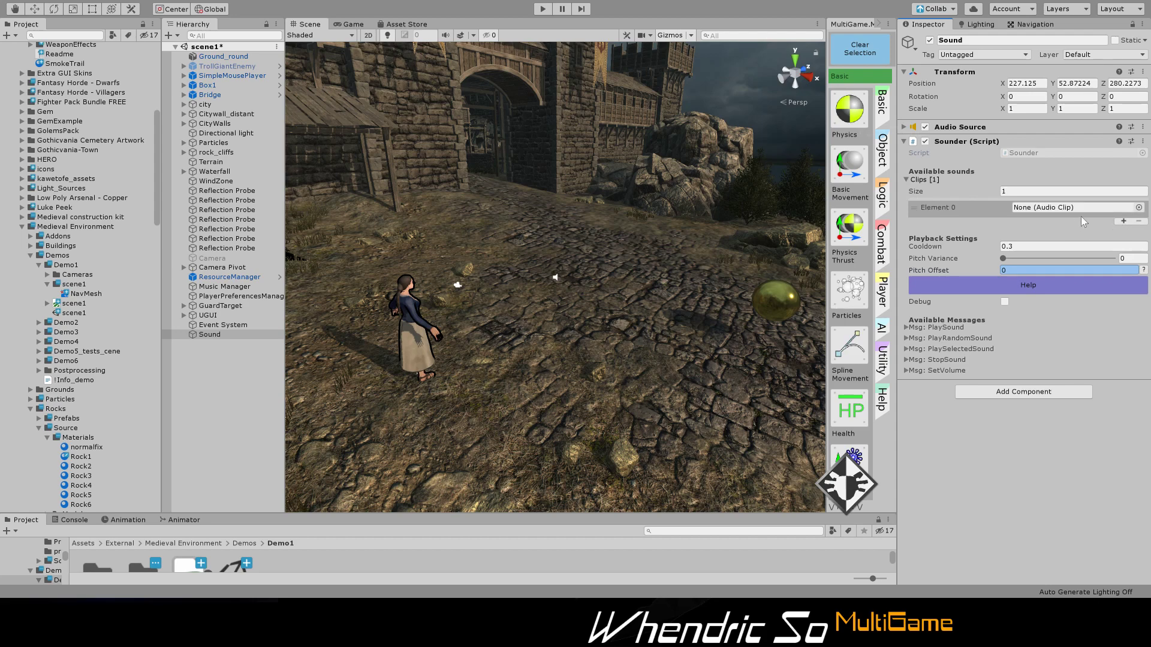
click(1124, 221)
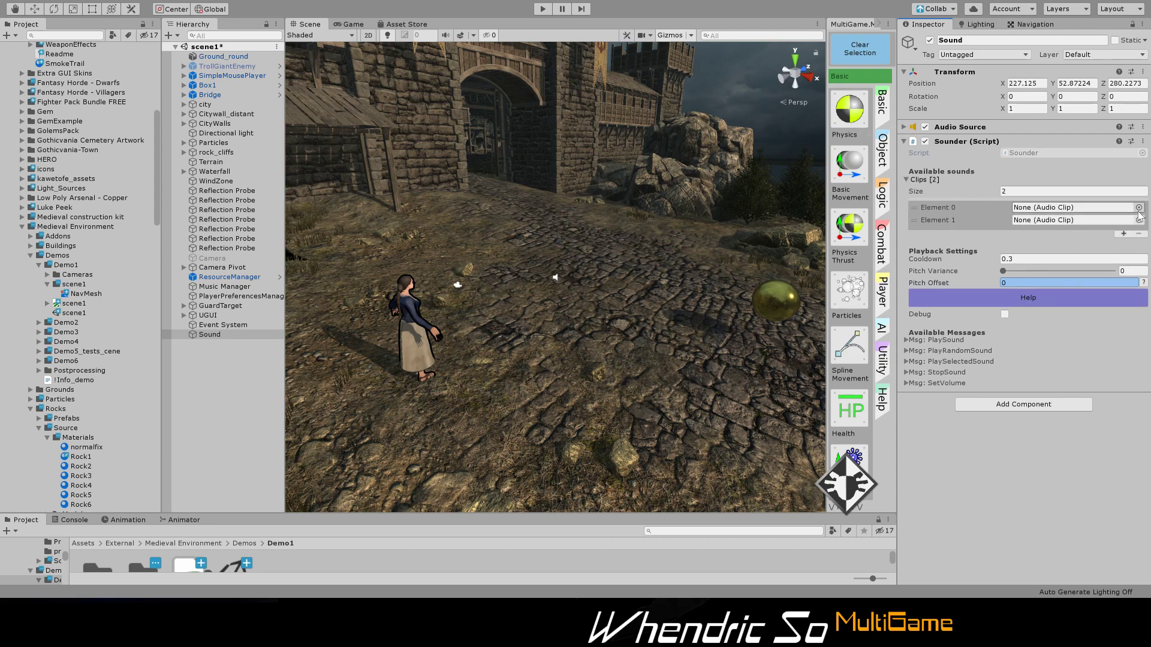
click(1138, 210)
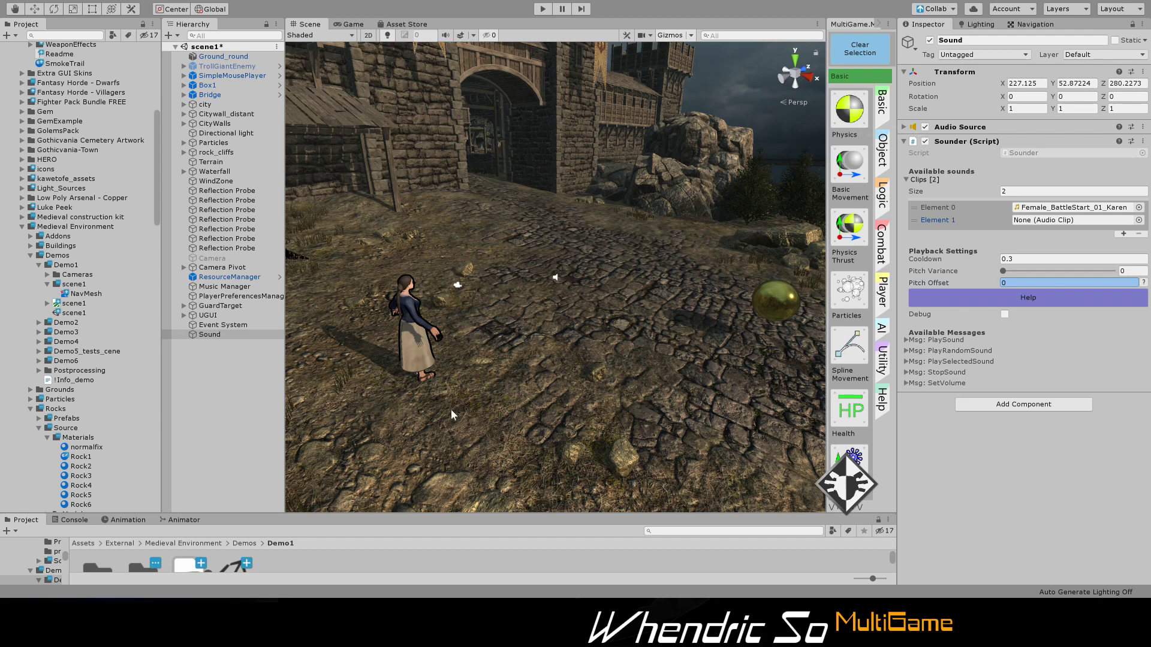
double_click(402, 260)
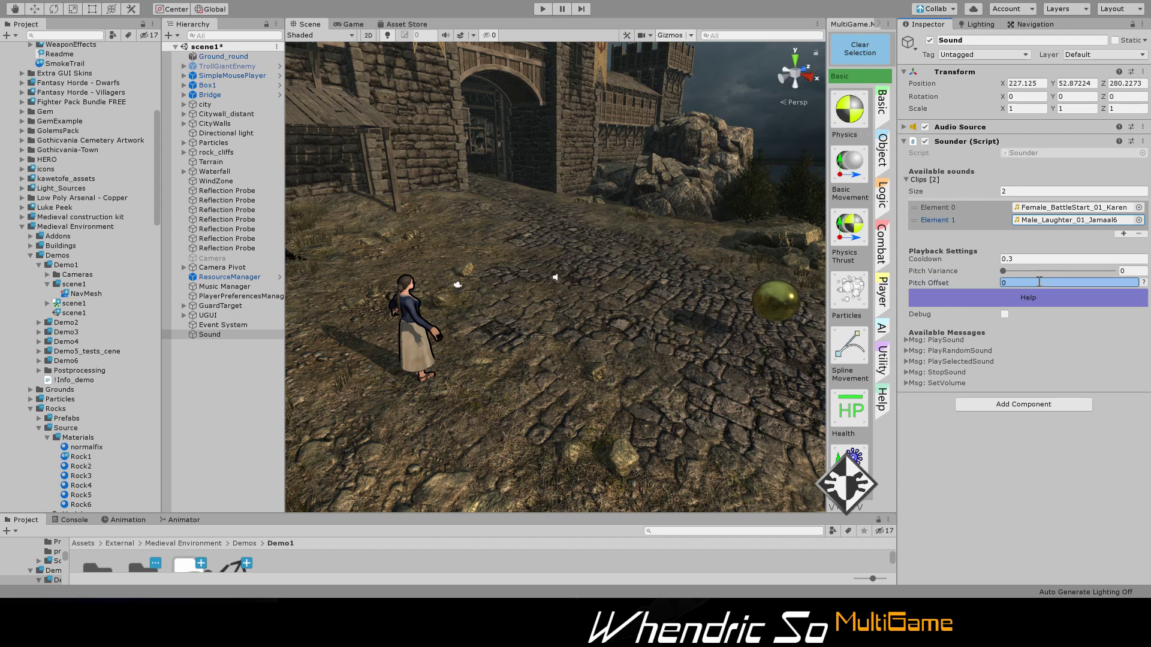
- Add Key Logic to the Sound object, with the Delete key sending a locked PlayRandomSound key-down message
click(883, 199)
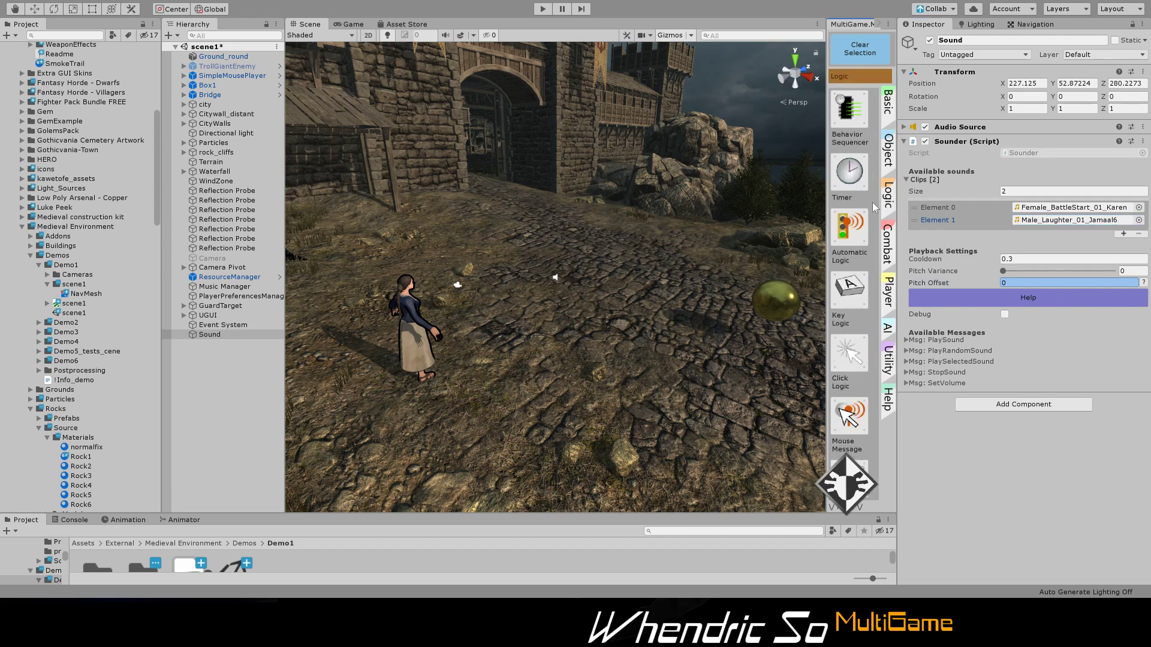
click(848, 291)
scroll(1077, 540, down, 2)
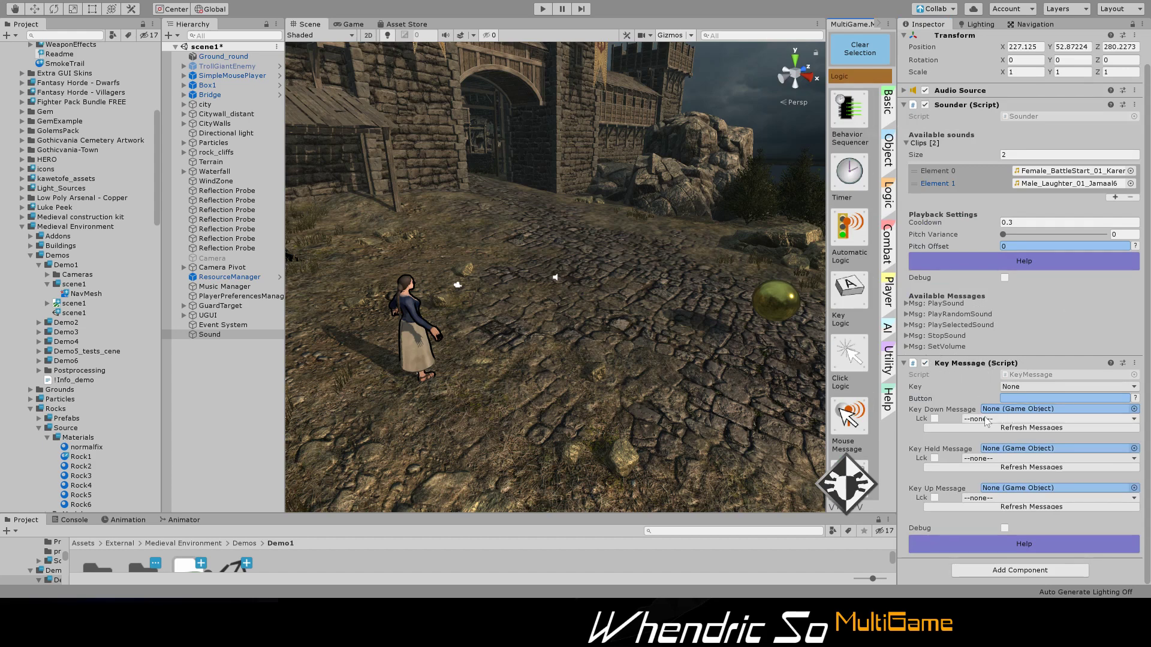
click(1019, 452)
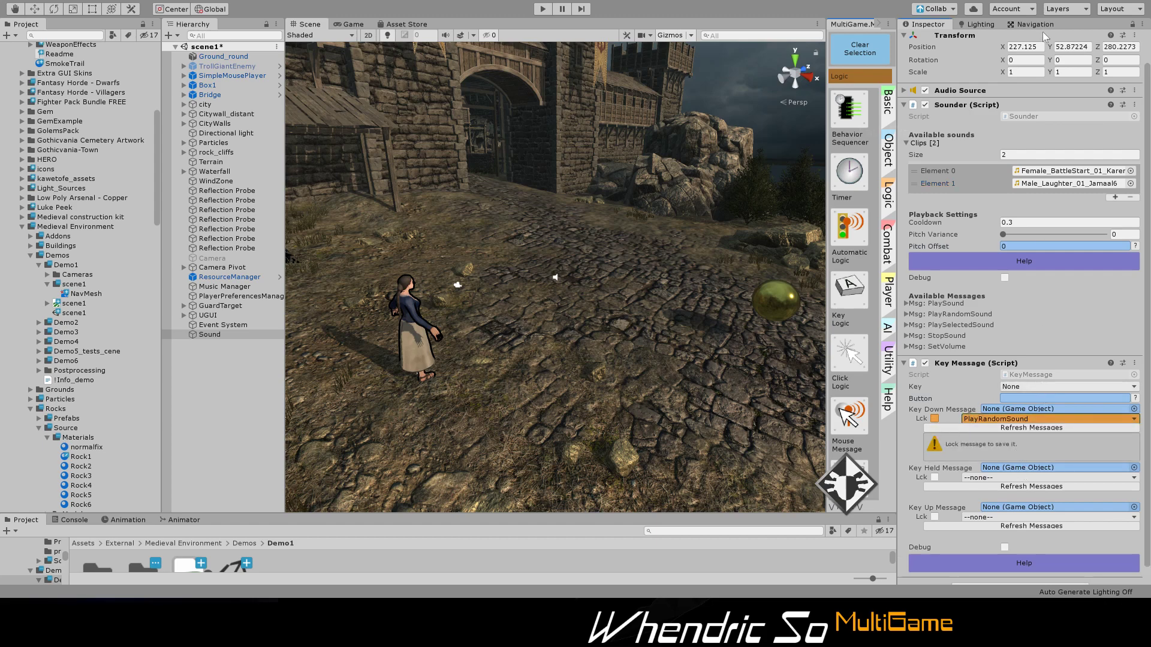
click(1038, 16)
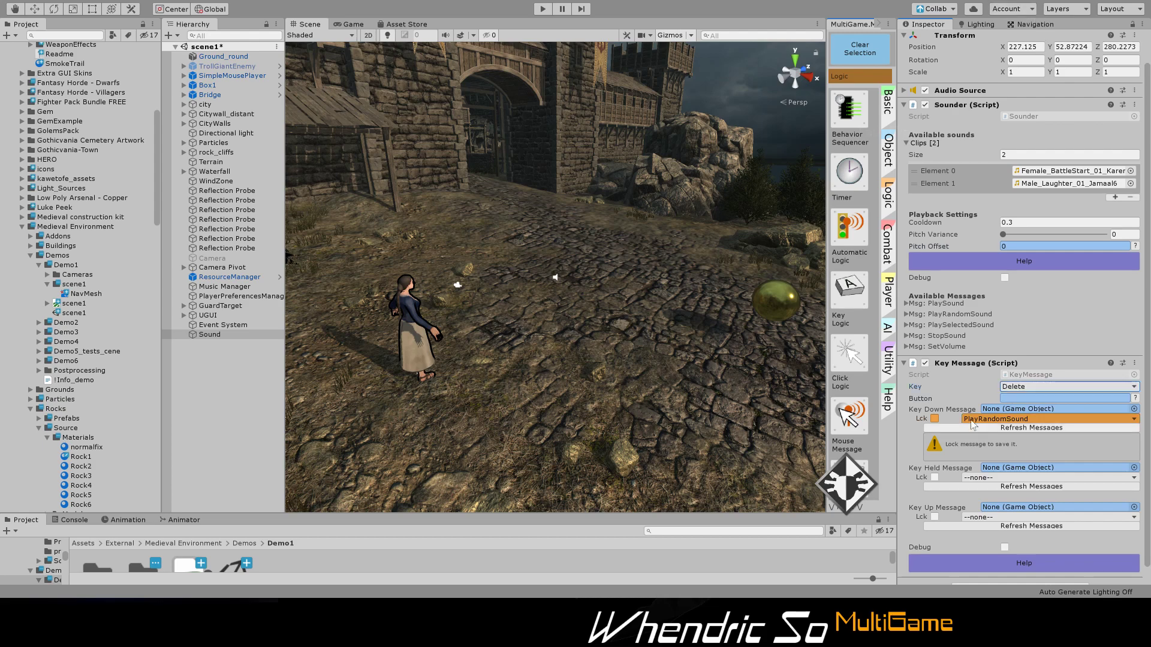
click(934, 419)
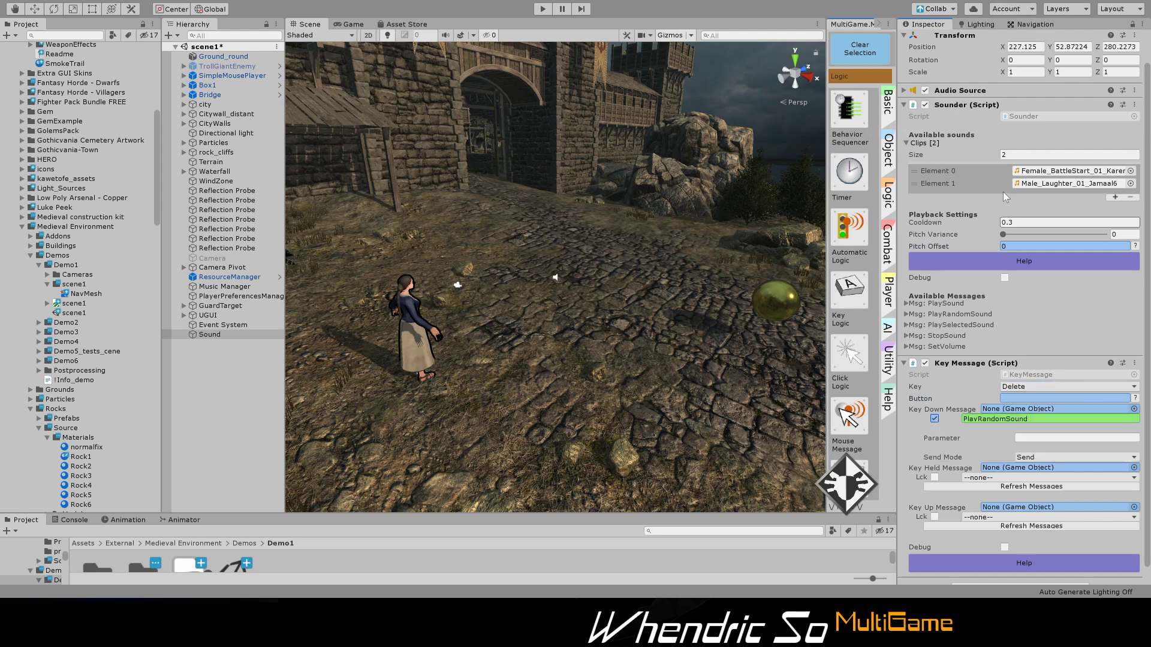
scroll(1016, 555, down, 1)
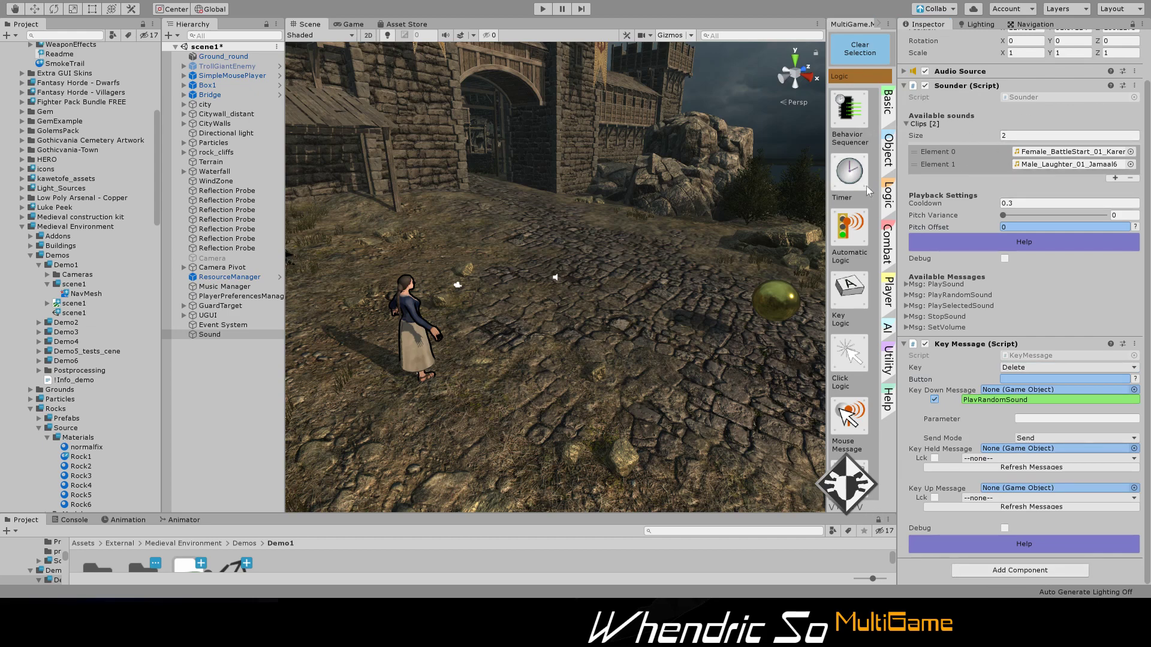
- Add a second Key Message to the Sound object, with the Space key sending a locked PlaySelectedSound key-down message
click(850, 285)
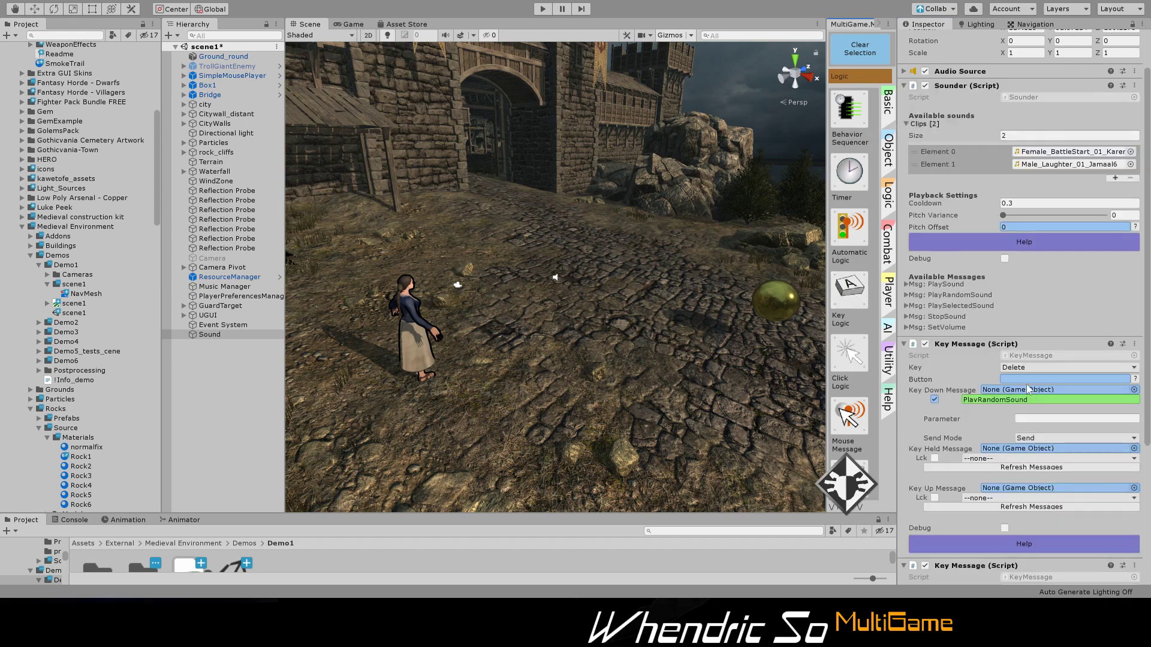
scroll(1030, 384, down, 5)
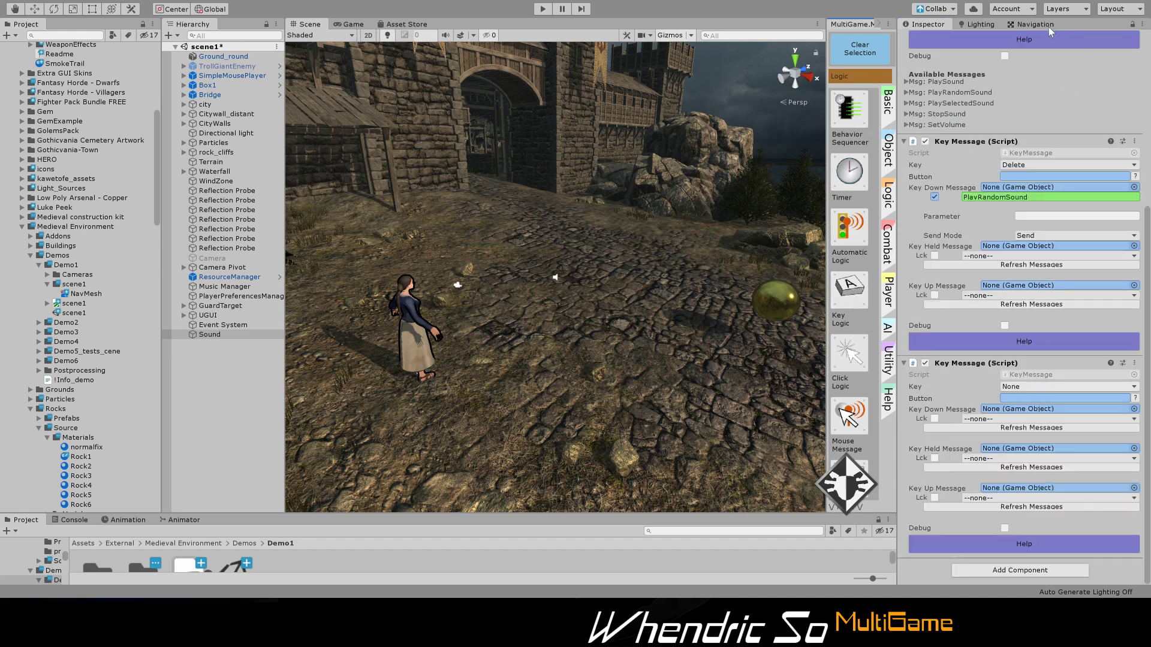
click(1027, 24)
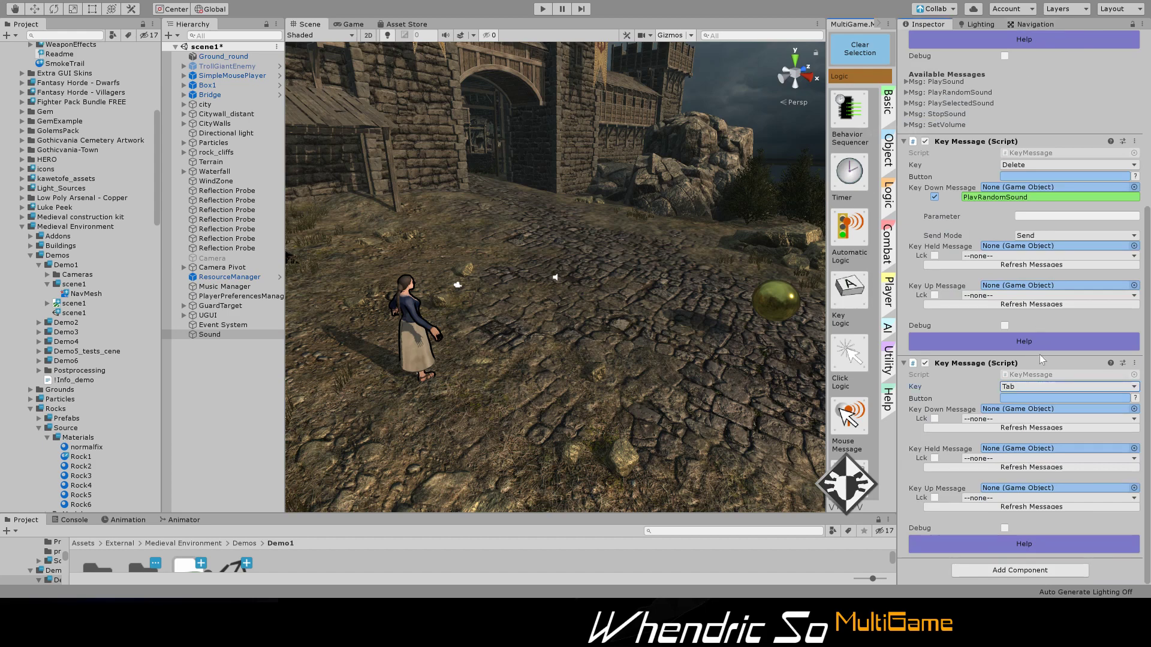
click(1031, 80)
click(988, 465)
click(934, 419)
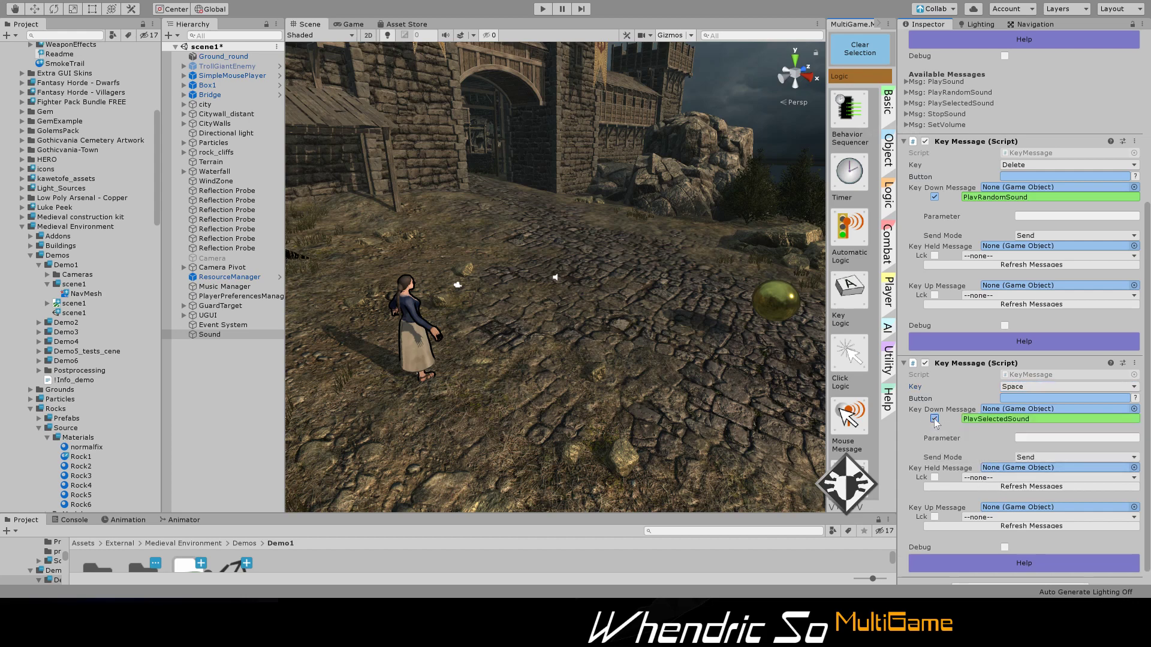
- Check the PlaySelectedSound description, and give the Space key message the parameter 1 with Parameter Mode set to Integer
scroll(942, 159, up, 5)
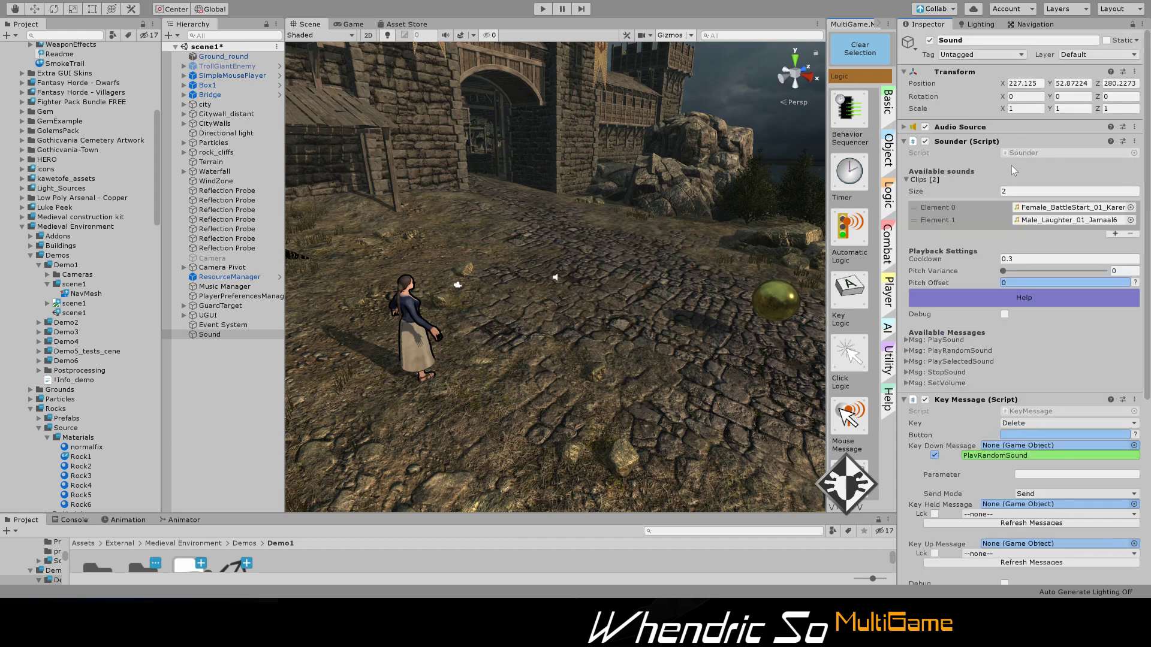
click(938, 361)
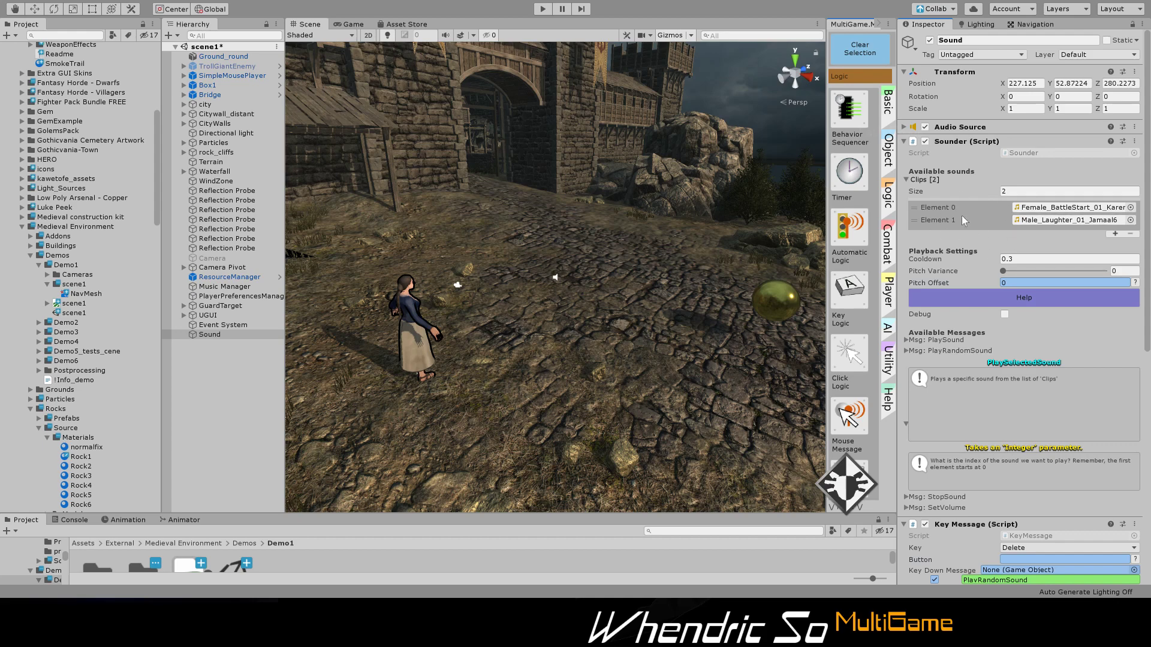
click(925, 393)
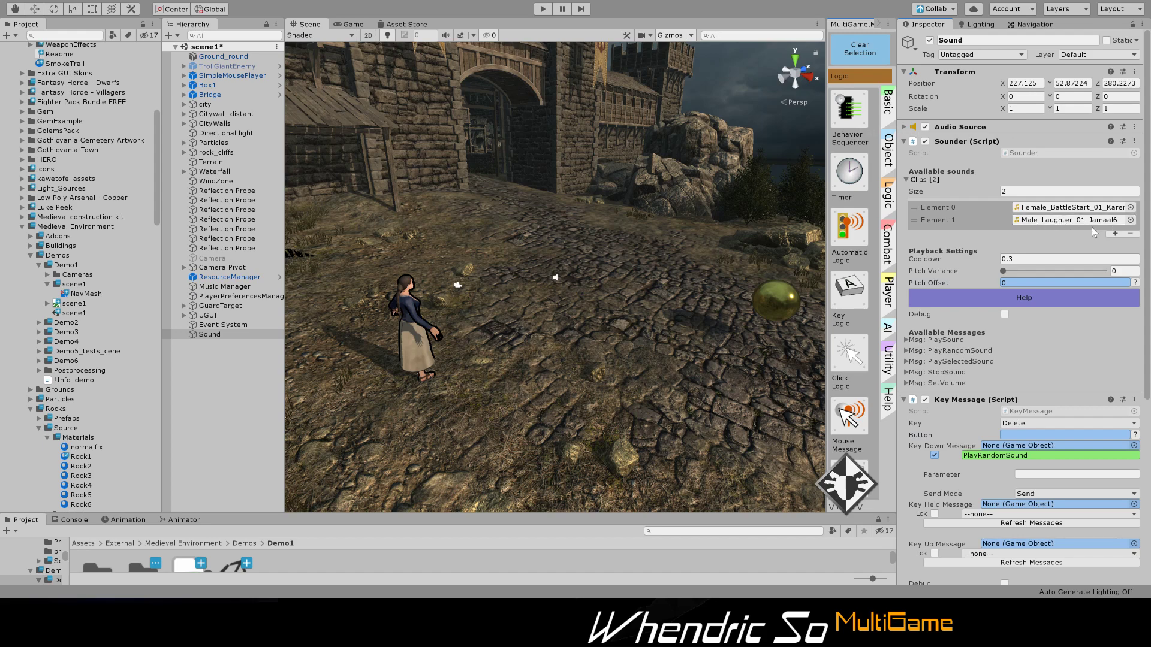
scroll(962, 218, down, 10)
scroll(961, 180, up, 10)
scroll(961, 222, down, 10)
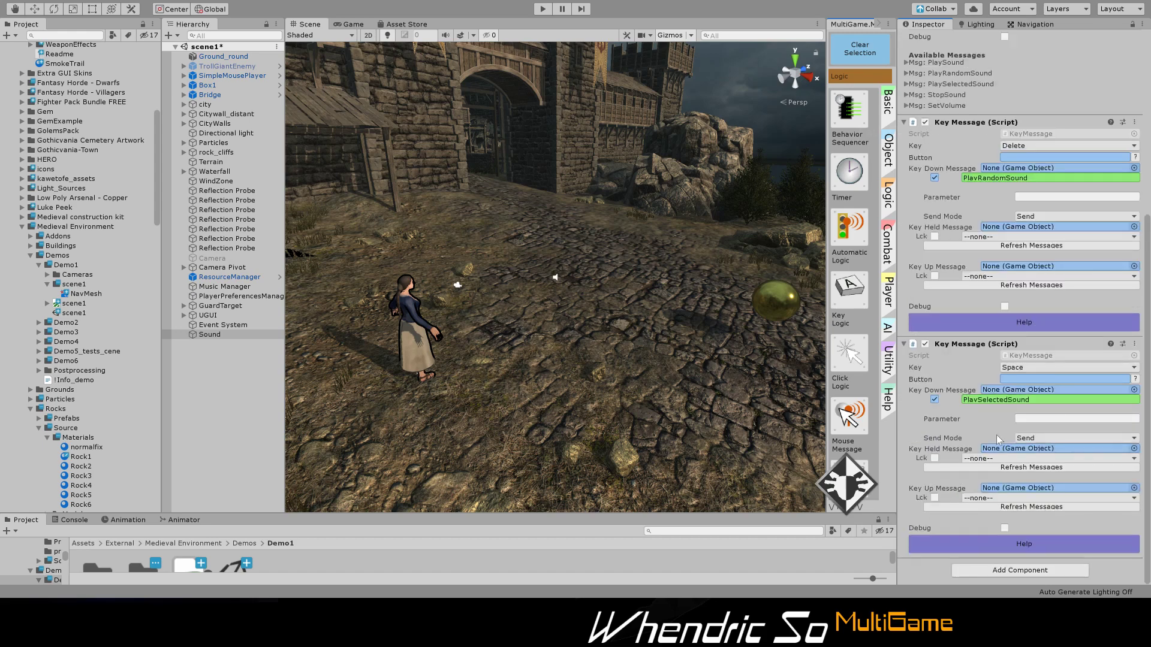
click(1037, 420)
text(1)
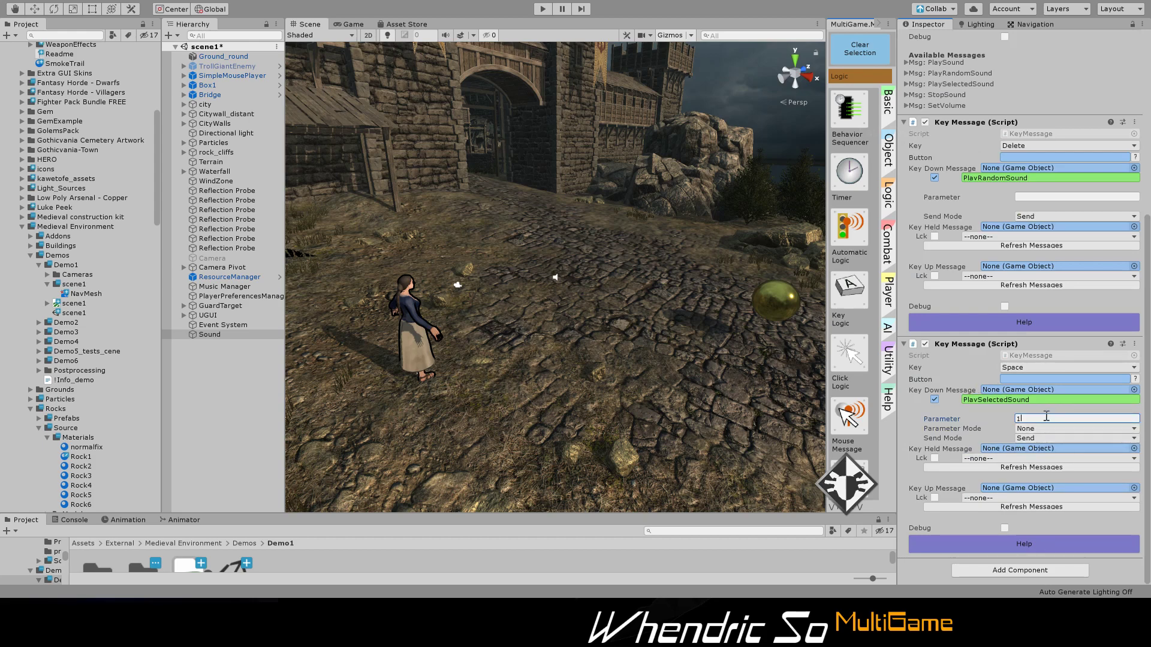
key(Return)
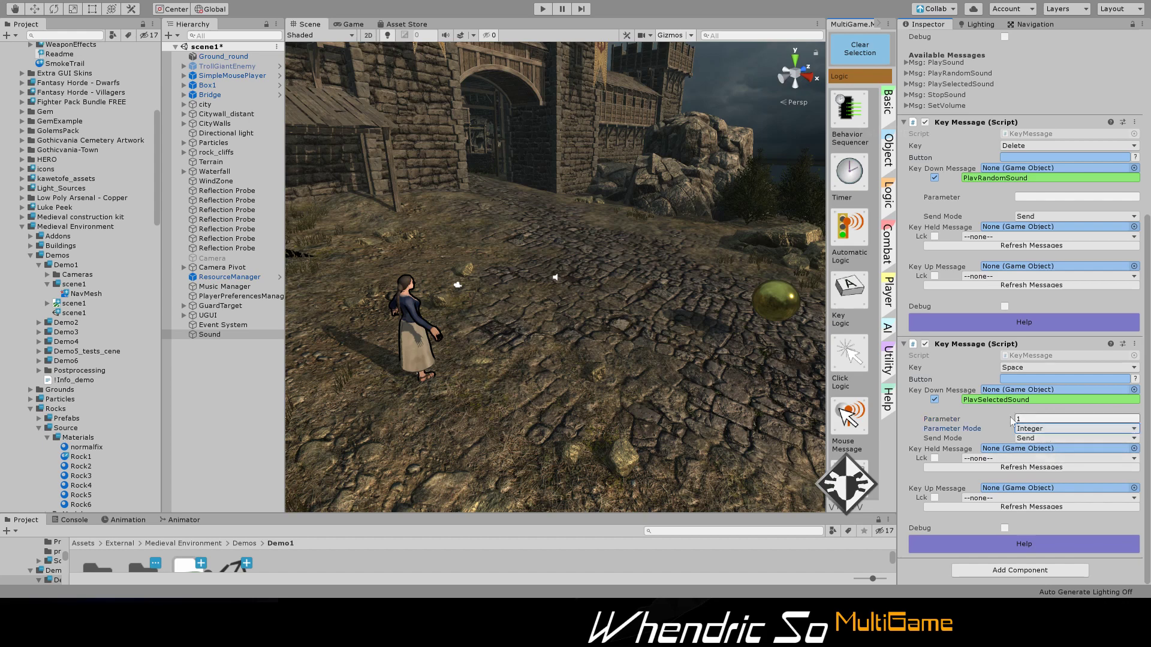
- Compare the Sounder's PlaySelectedSound message description with the parameter settings of the Space key message
scroll(962, 338, up, 10)
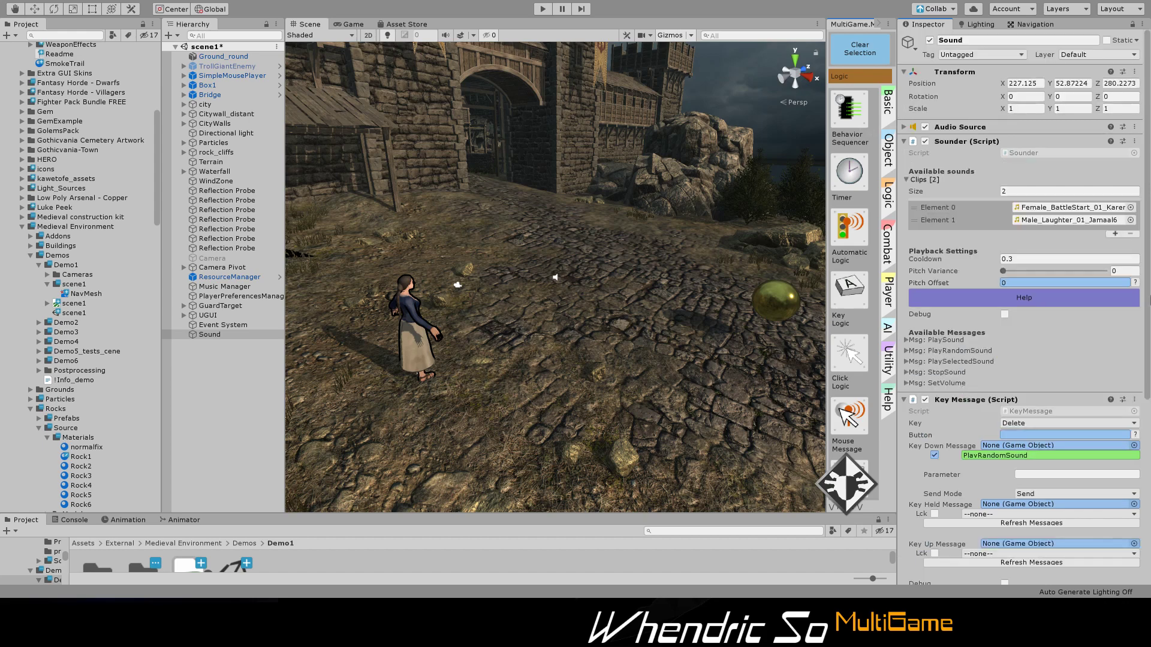
click(927, 362)
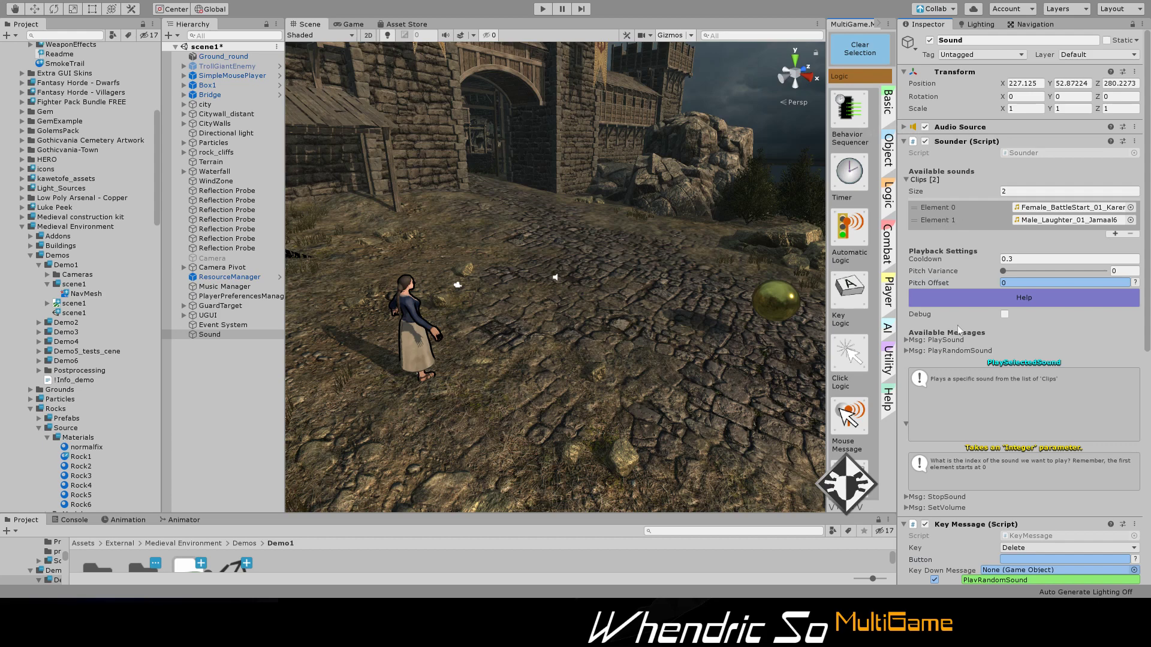
scroll(1024, 465, down, 10)
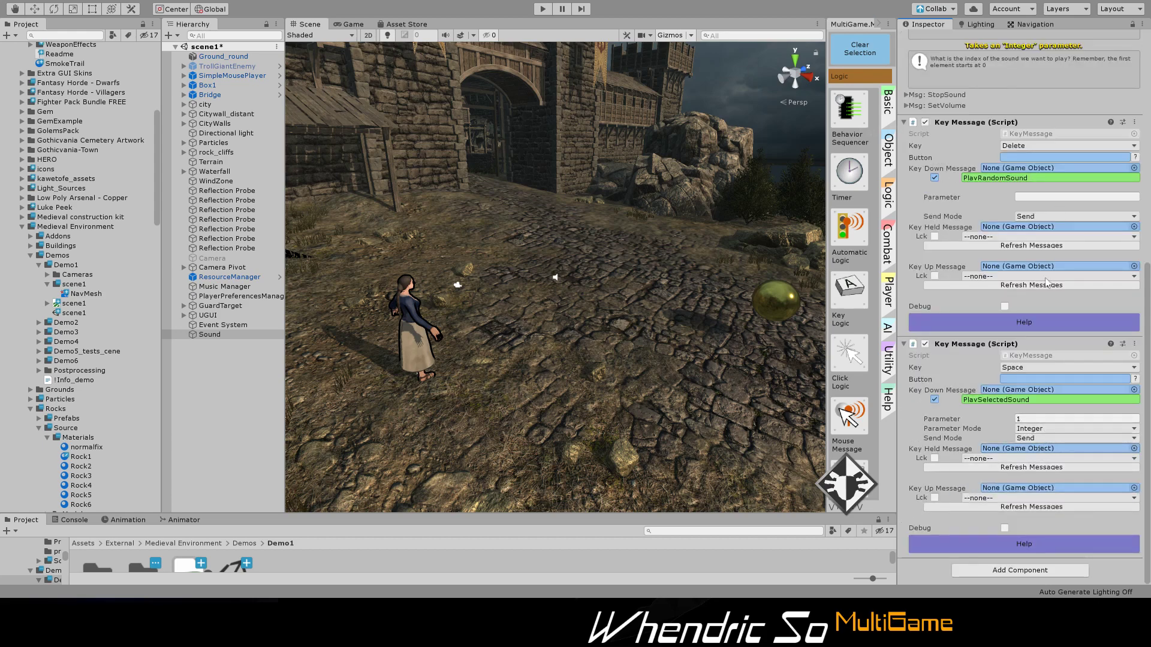
- Play-test the scene's key-triggered sounds with the object selection cleared, and stop play mode
click(543, 8)
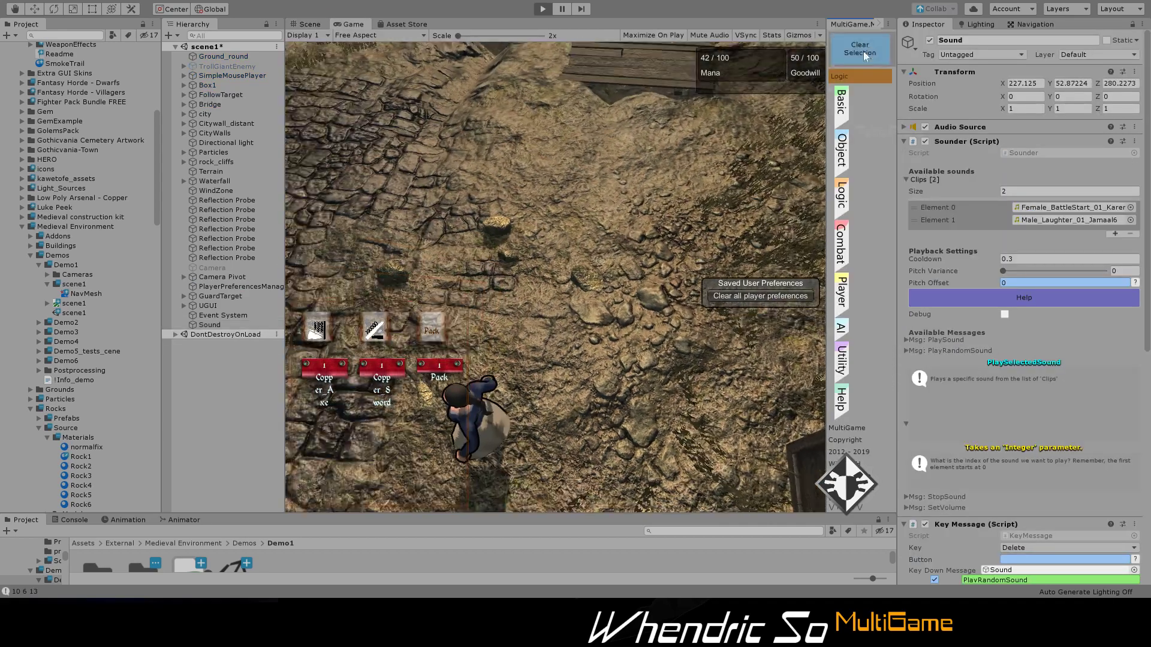
click(863, 52)
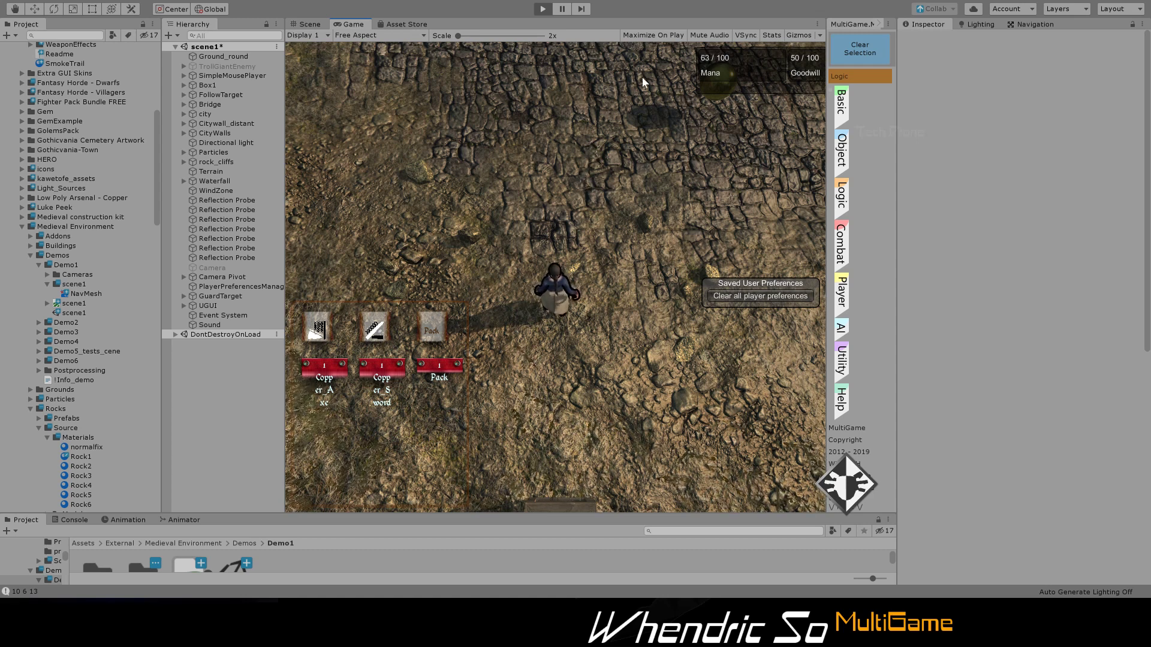
click(543, 9)
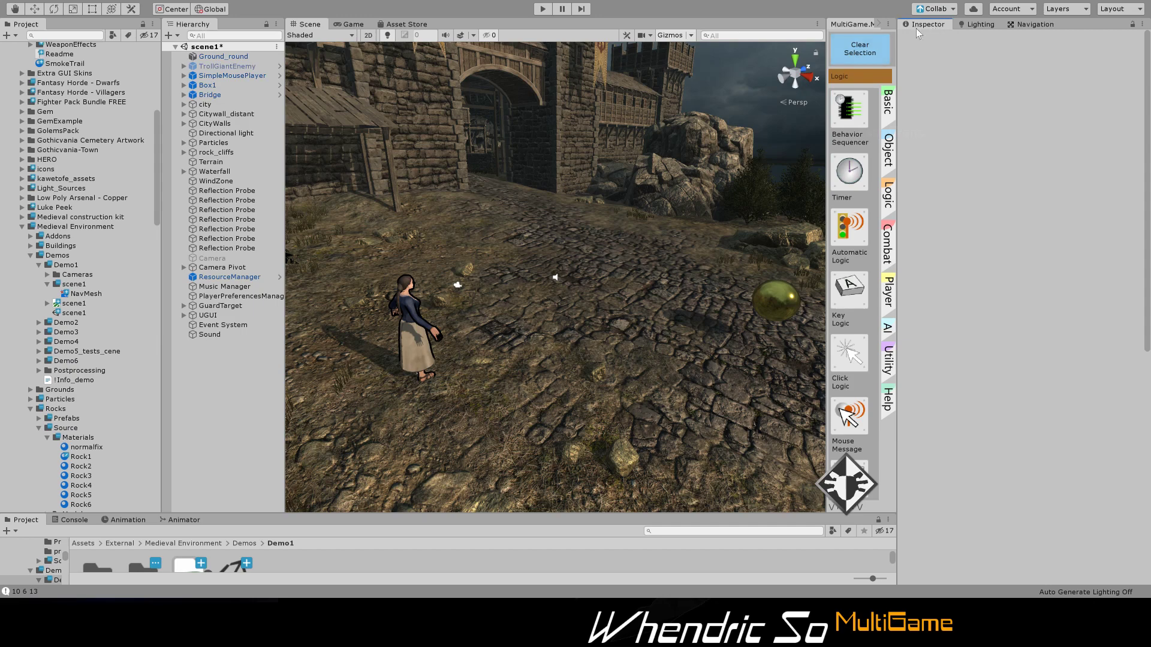
- Select the Sound object, review its Key Message components and collapse the Sounder's PlaySelectedSound description
click(211, 336)
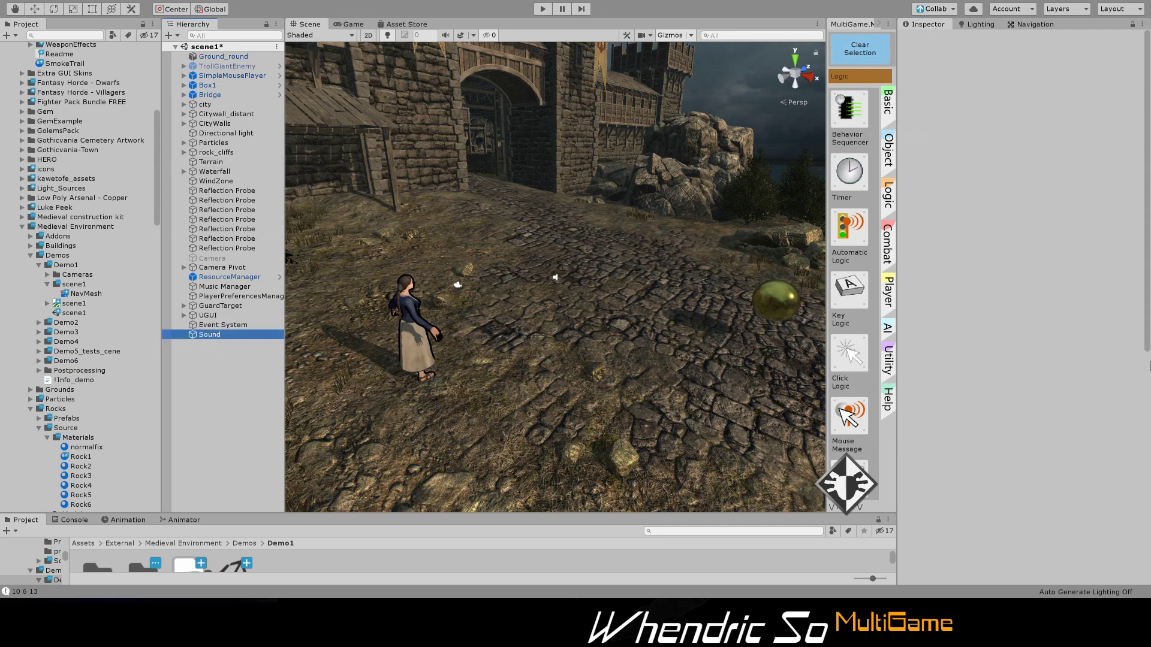
scroll(1053, 406, down, 6)
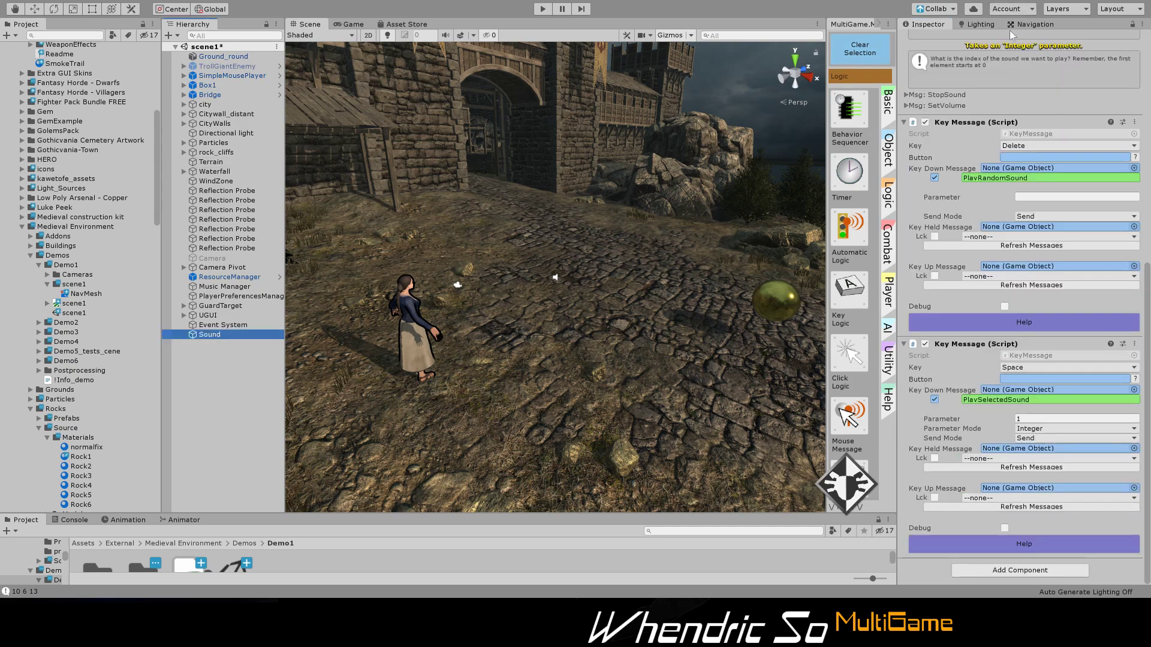
scroll(1061, 336, up, 6)
click(1063, 324)
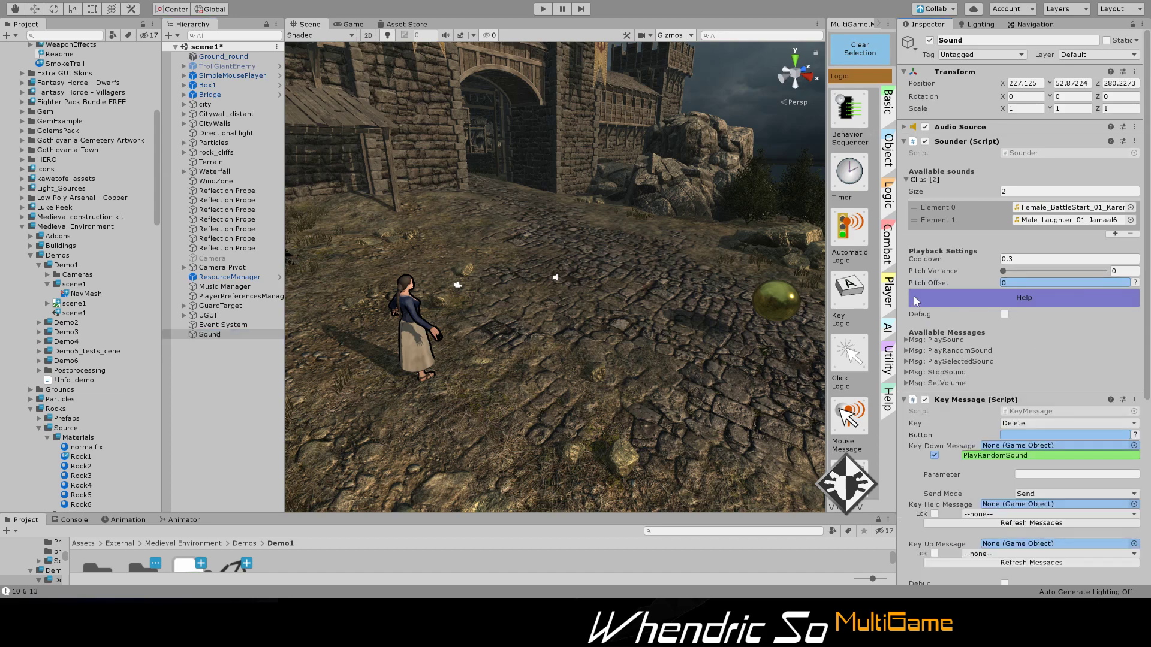